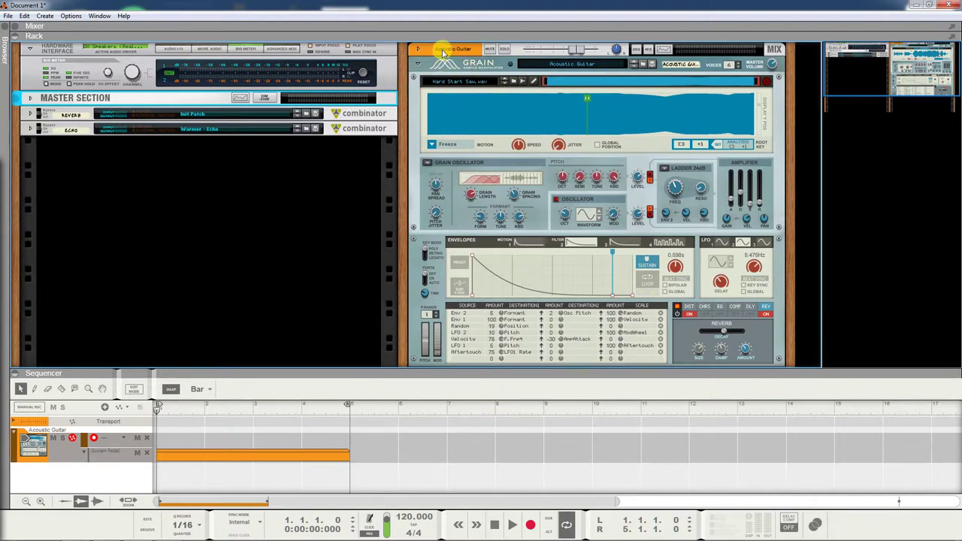
Preview Grain's Acoustic Guitar sample and nudge its playback position slightly later
{"action": "left_click", "coordinate": [518, 127]}
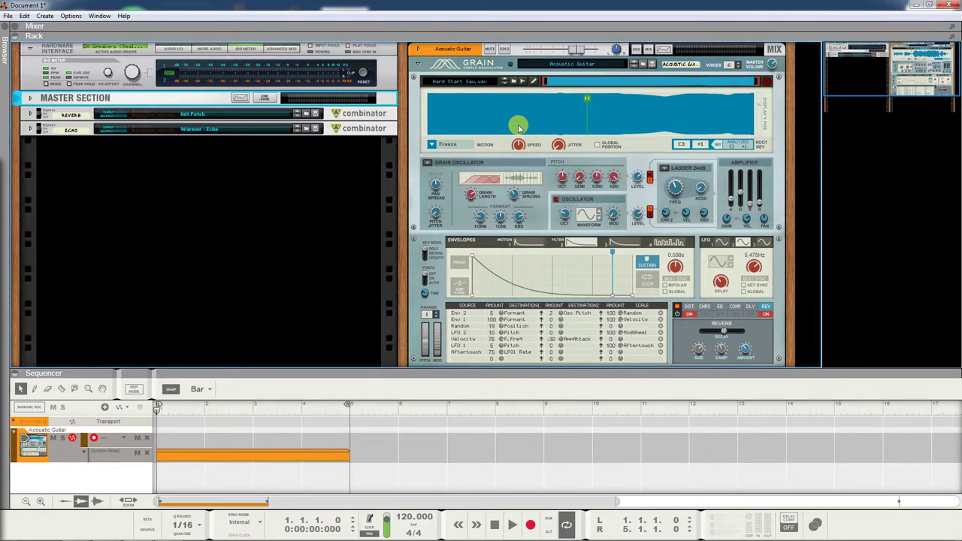
{"action": "left_click_drag", "start_coordinate": [518, 126], "coordinate": [810, 127]}
{"action": "left_click", "coordinate": [767, 84]}
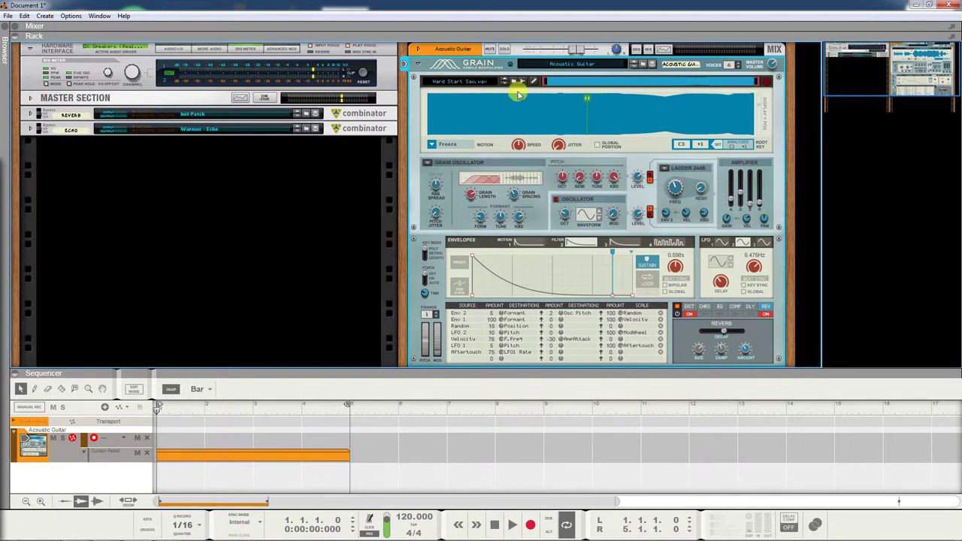
{"action": "left_click", "coordinate": [492, 120]}
{"action": "left_click_drag", "start_coordinate": [587, 97], "coordinate": [589, 98]}
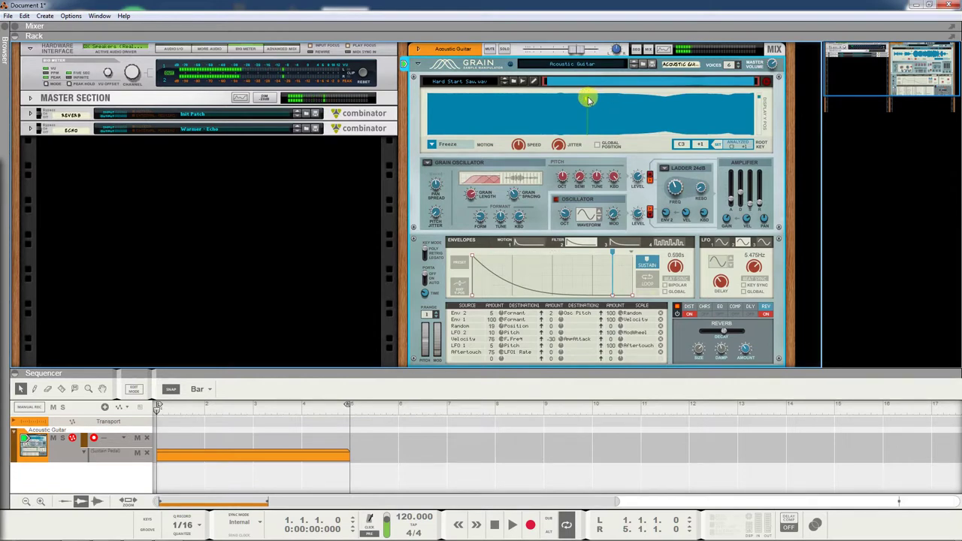
{"action": "left_click_drag", "start_coordinate": [588, 100], "coordinate": [446, 104]}
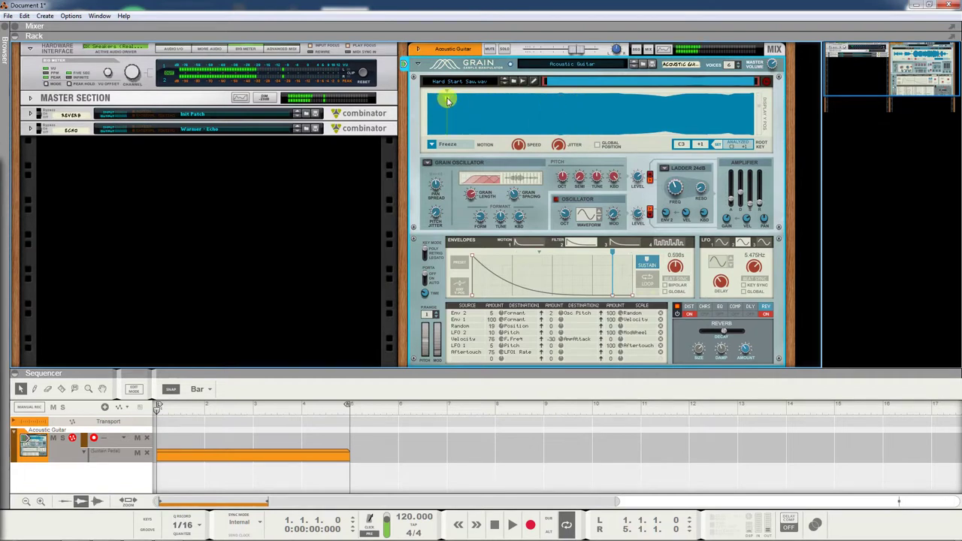
{"action": "left_click_drag", "start_coordinate": [446, 104], "coordinate": [432, 102]}
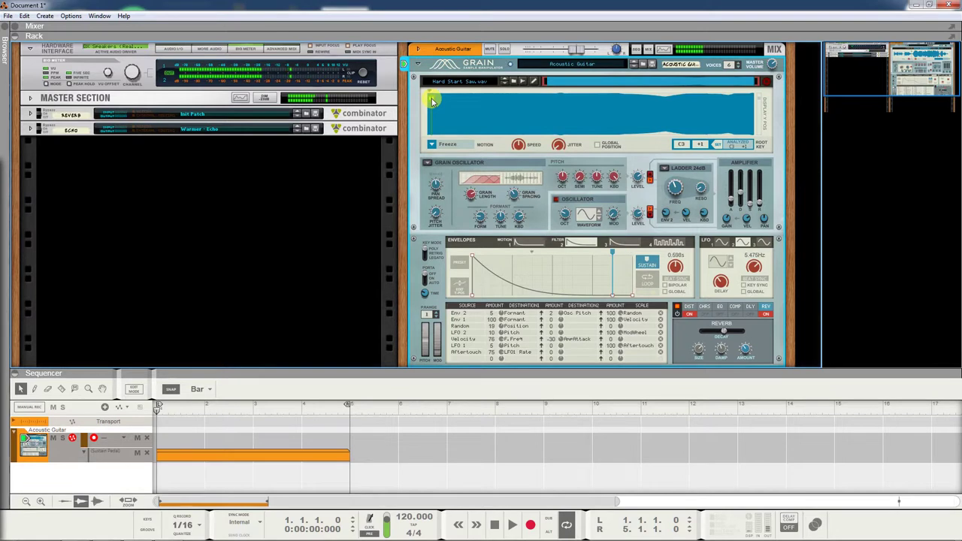
{"action": "left_click_drag", "start_coordinate": [432, 101], "coordinate": [741, 111]}
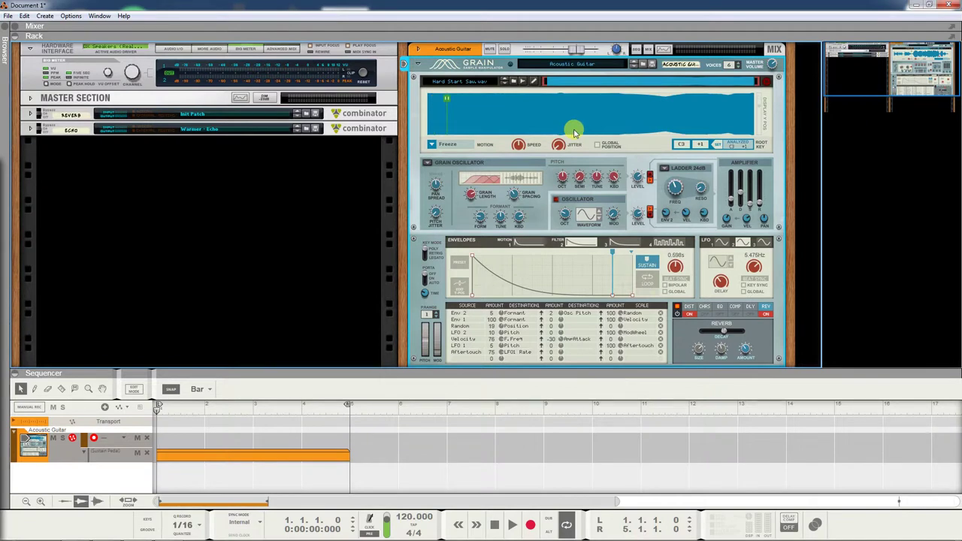
{"action": "left_click_drag", "start_coordinate": [573, 133], "coordinate": [589, 102]}
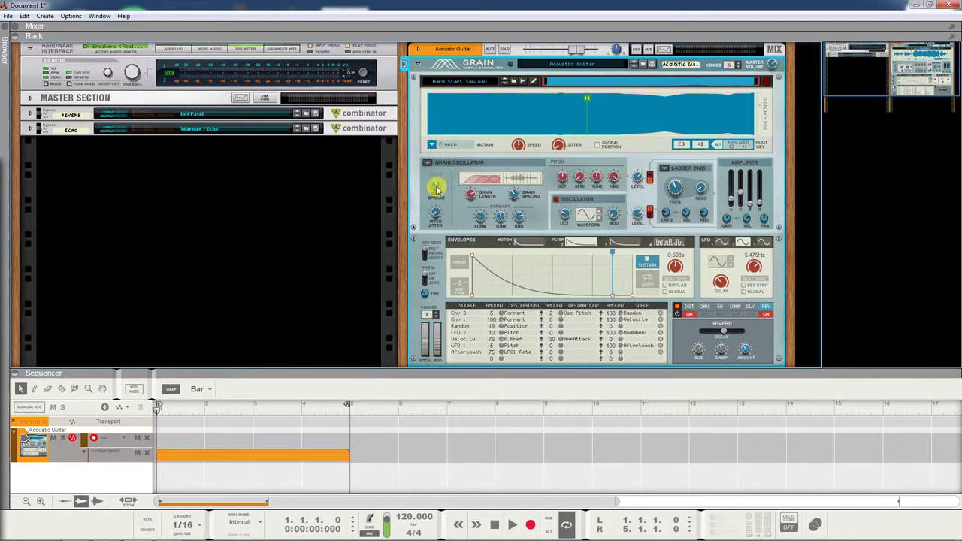
Set Grain's pan spread to about 51% and raise the formant to about 49%
{"action": "left_click_drag", "start_coordinate": [436, 187], "coordinate": [445, 307]}
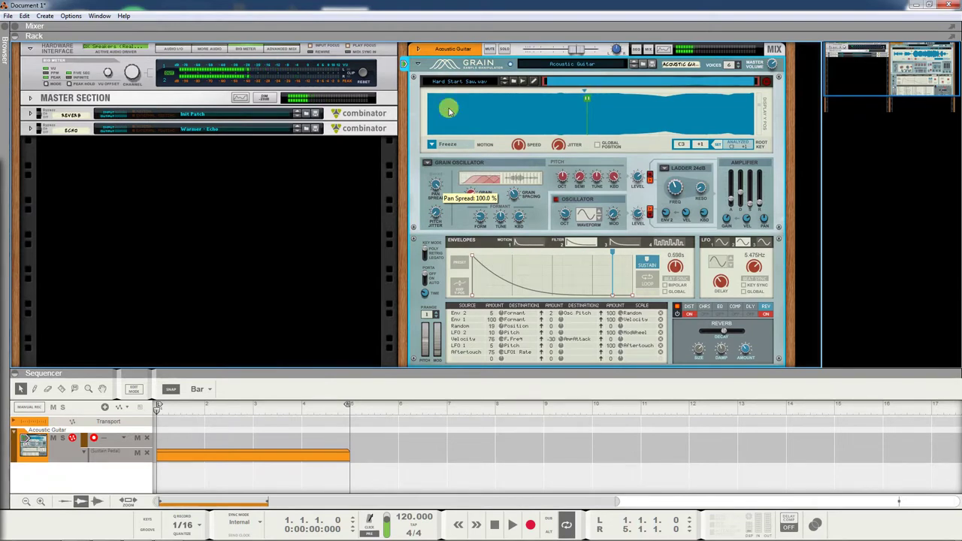
{"action": "left_click_drag", "start_coordinate": [455, 89], "coordinate": [415, 186]}
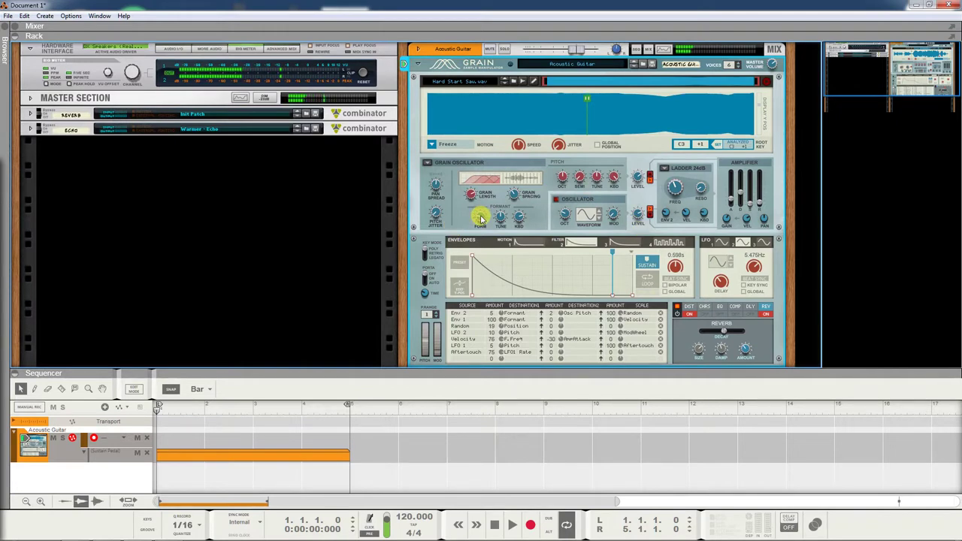
{"action": "mouse_move", "coordinate": [480, 217]}
{"action": "left_click_drag", "start_coordinate": [481, 218], "coordinate": [496, 178]}
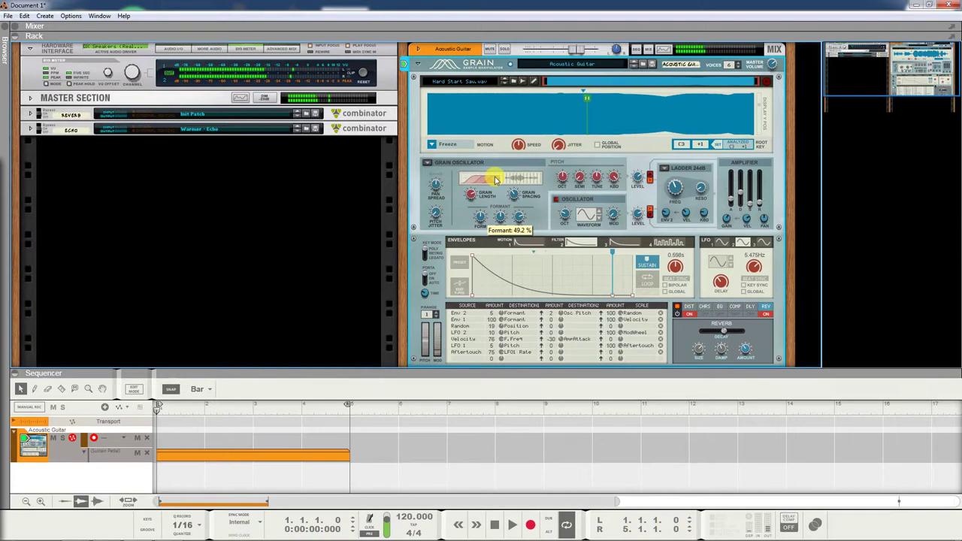
Push the formant to 100% and switch on Grain's Oscillator section
{"action": "mouse_move", "coordinate": [496, 179]}
{"action": "left_mouse_down"}
{"action": "mouse_move", "coordinate": [492, 75]}
{"action": "mouse_move", "coordinate": [494, 268]}
{"action": "left_mouse_up"}
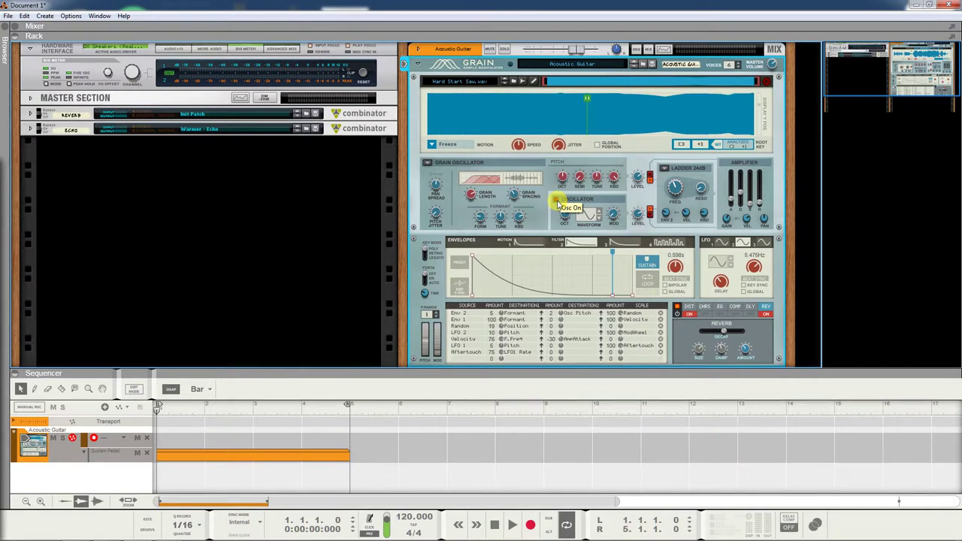
{"action": "left_click", "coordinate": [557, 200]}
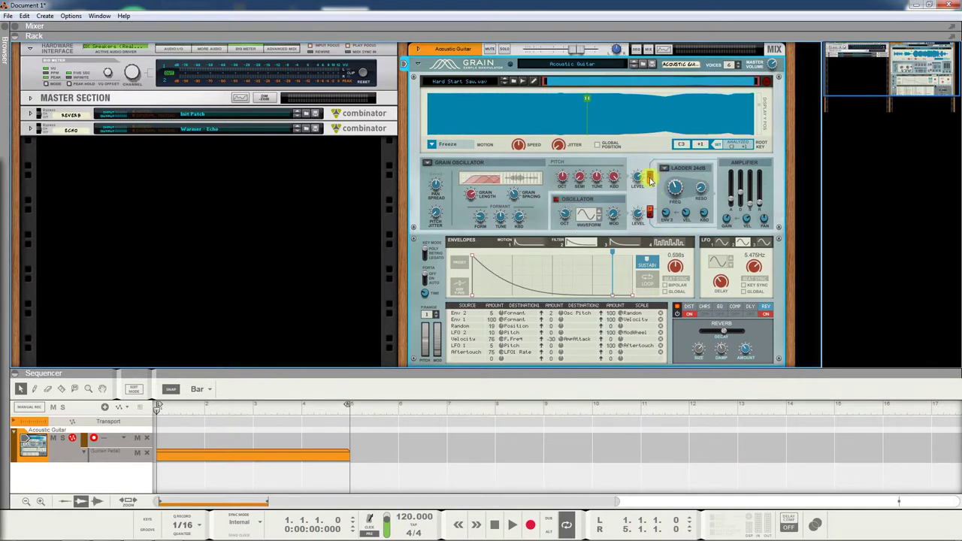
Enable Sample To Filter and keep LP Ladder 24dB as the filter type
{"action": "left_click", "coordinate": [651, 177]}
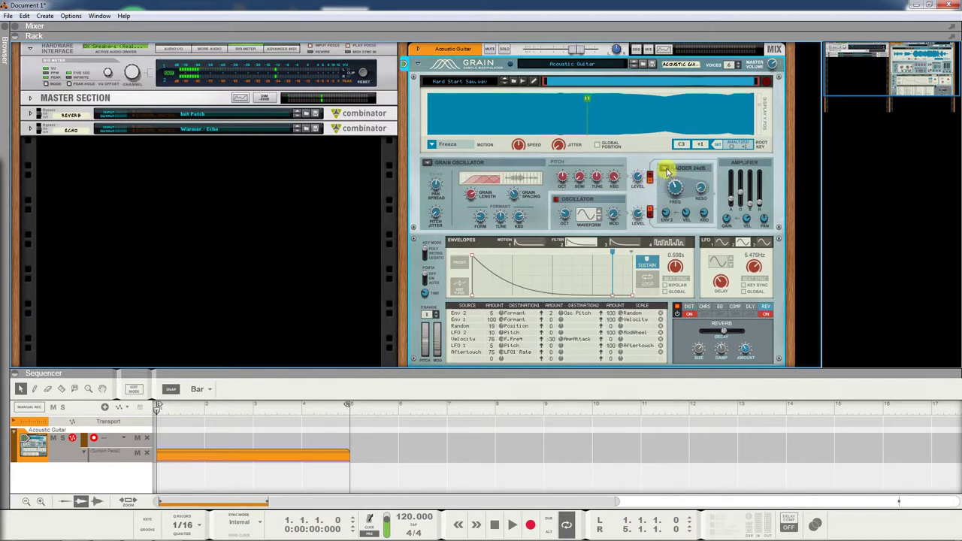
{"action": "left_click", "coordinate": [664, 168]}
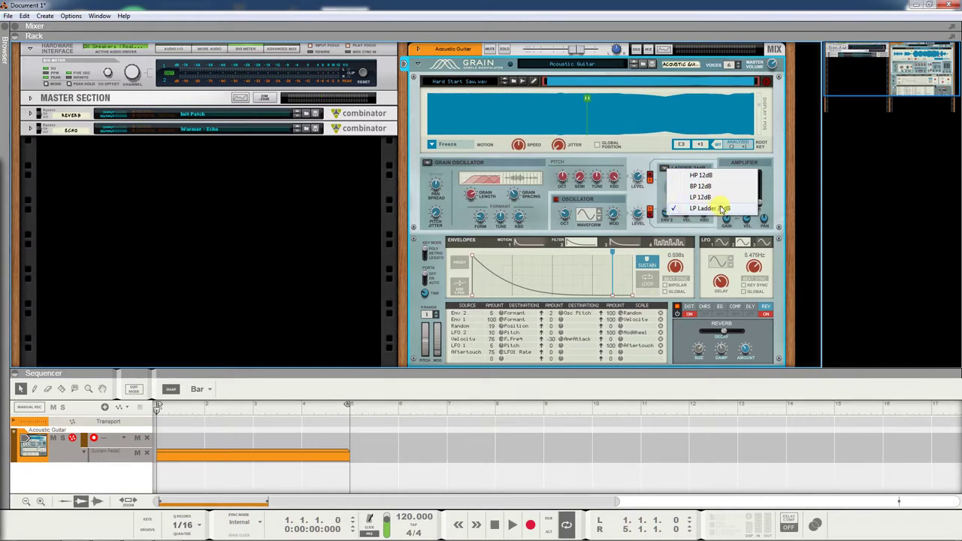
{"action": "left_click", "coordinate": [659, 192]}
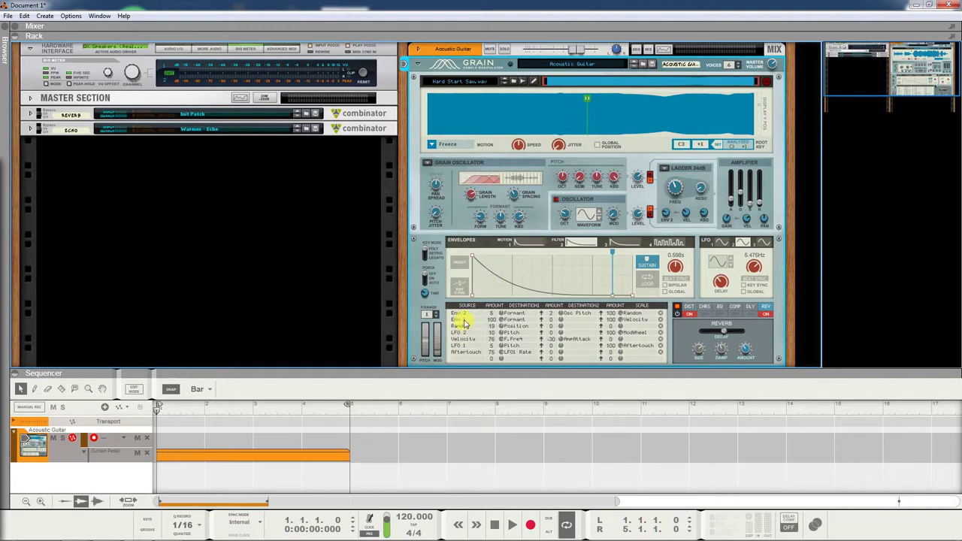
Show the Motion envelope in Grain's Envelopes section
{"action": "left_click", "coordinate": [525, 245]}
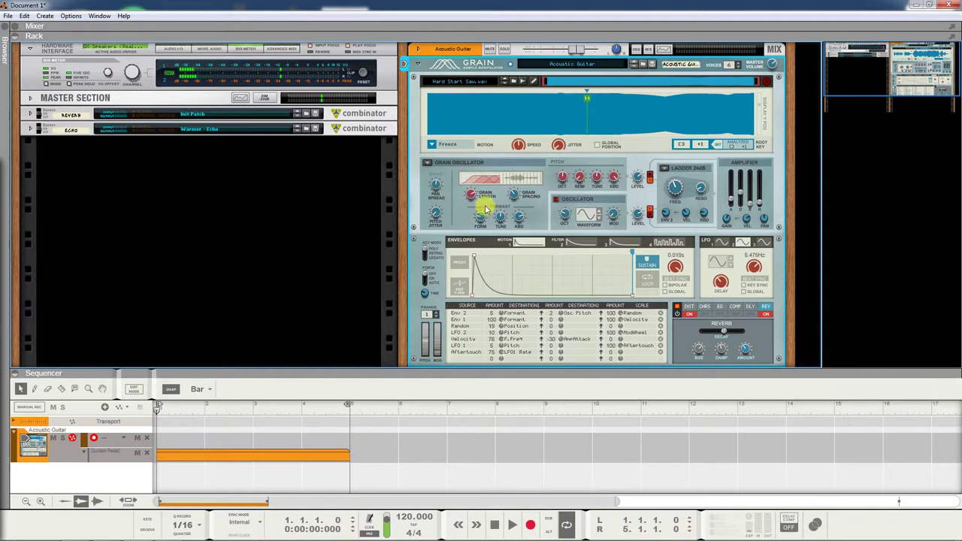
Raise the grain oscillator's Formant past 65% up to 100%
{"action": "mouse_move", "coordinate": [480, 217]}
{"action": "left_click_drag", "start_coordinate": [481, 217], "coordinate": [487, 143]}
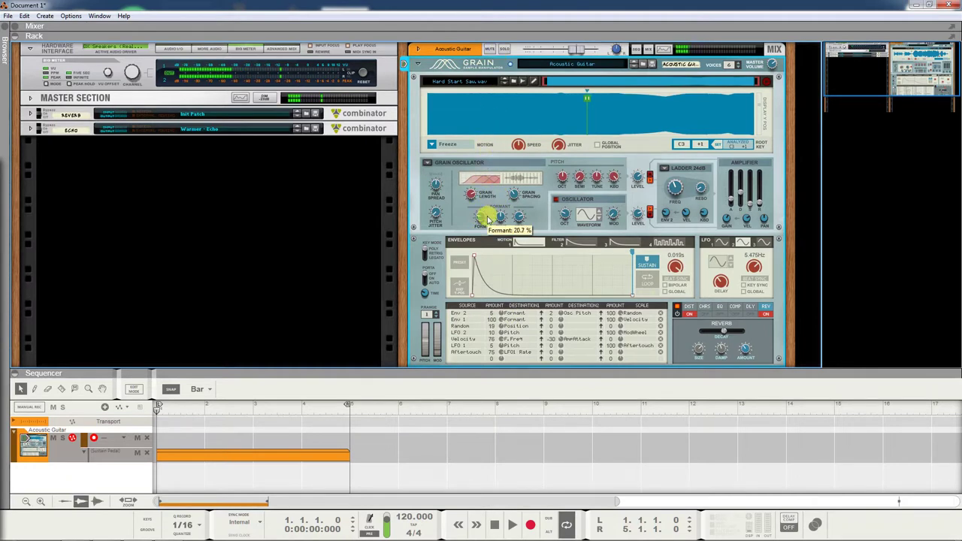
{"action": "mouse_move", "coordinate": [485, 215]}
{"action": "left_mouse_down"}
{"action": "mouse_move", "coordinate": [469, 48]}
{"action": "mouse_move", "coordinate": [472, 217]}
{"action": "left_mouse_up"}
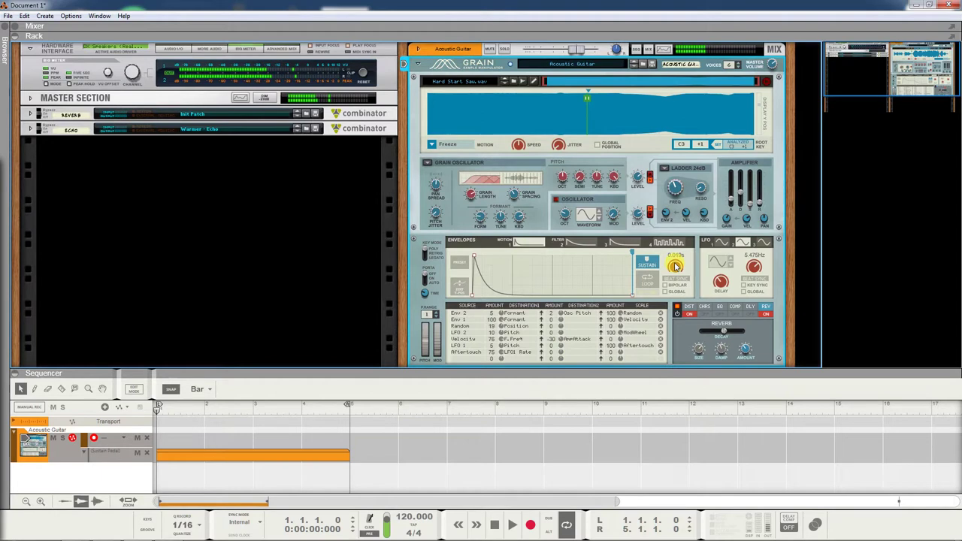
Lengthen the Motion envelope time to about 6.4 seconds while auditioning
{"action": "left_click_drag", "start_coordinate": [667, 275], "coordinate": [678, 294]}
{"action": "left_click_drag", "start_coordinate": [679, 360], "coordinate": [680, 365]}
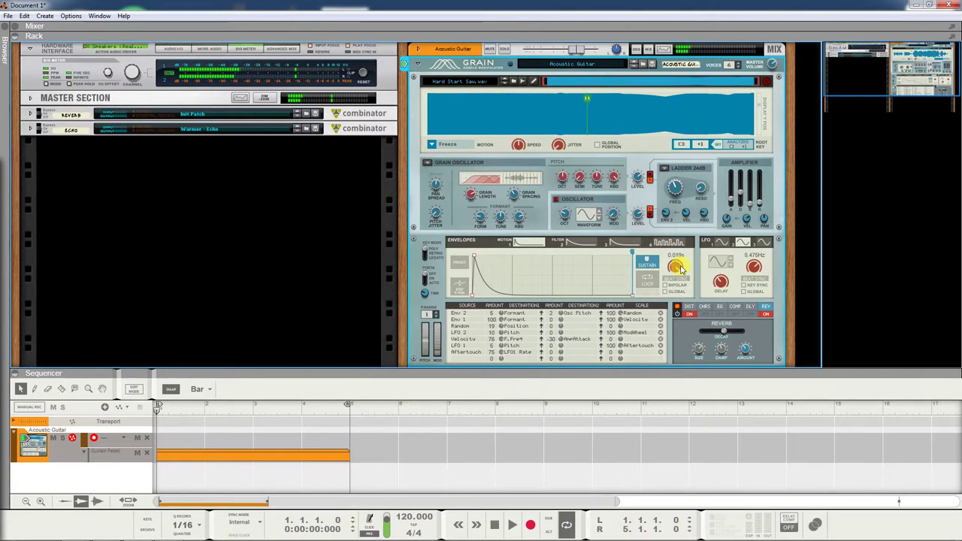
{"action": "left_click", "coordinate": [503, 321], "text": "ctrl"}
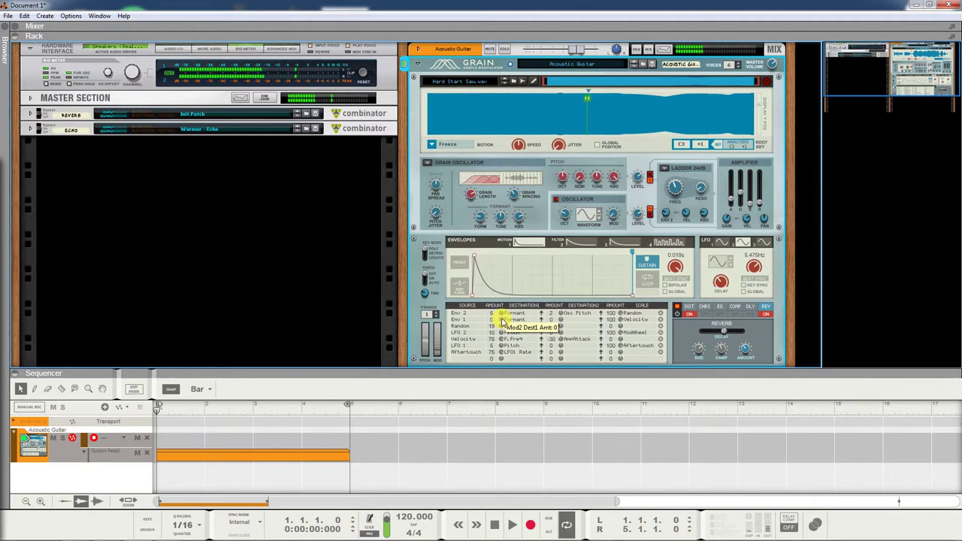
{"action": "mouse_move", "coordinate": [503, 320]}
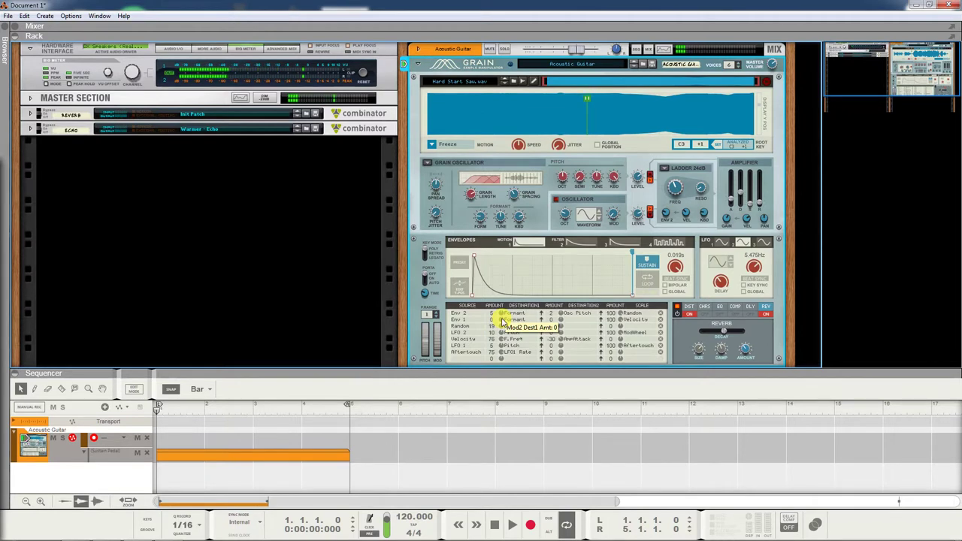
{"action": "left_click_drag", "start_coordinate": [502, 321], "coordinate": [502, 301]}
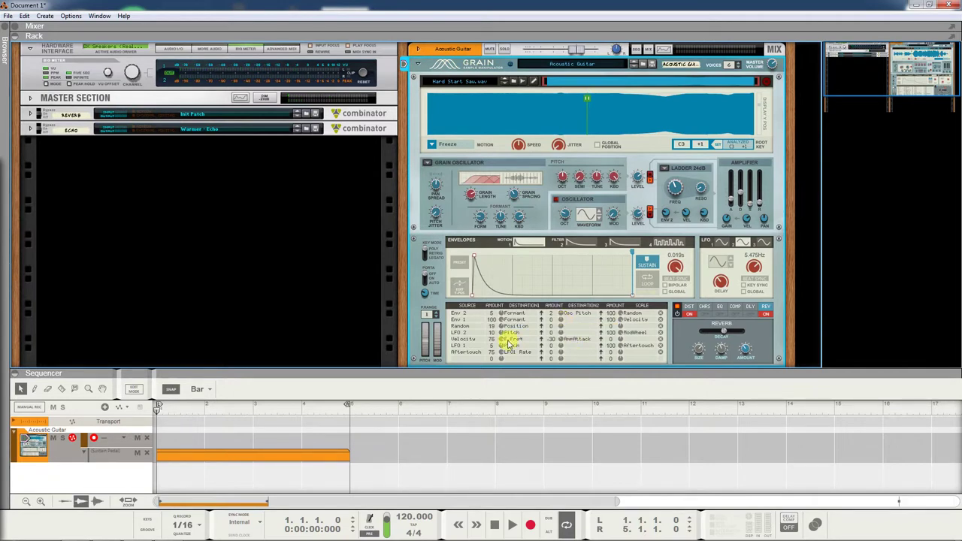
Show the Filter envelope in Grain's Envelopes section
{"action": "left_click", "coordinate": [584, 242]}
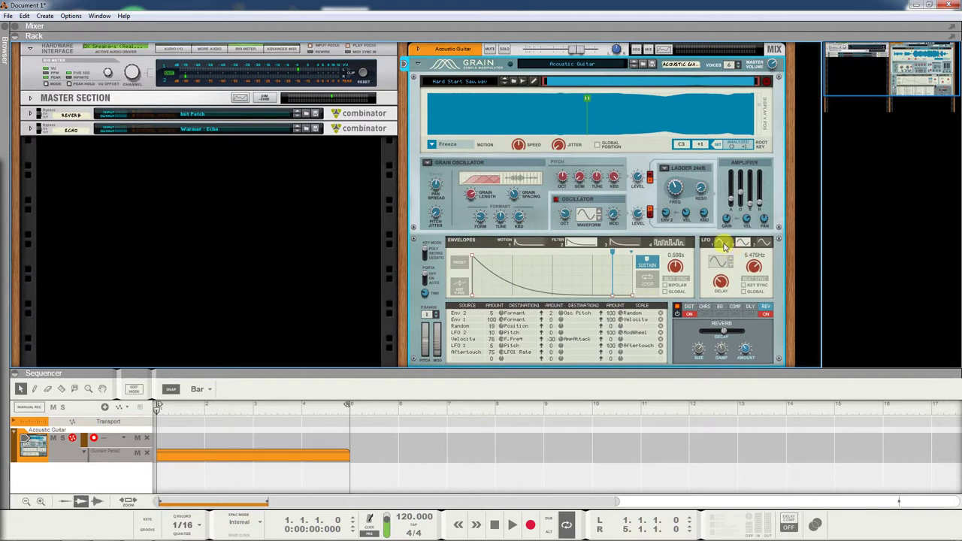
Show LFO 1 settings and set the Aftertouch modulation amount to 0
{"action": "left_click", "coordinate": [722, 245]}
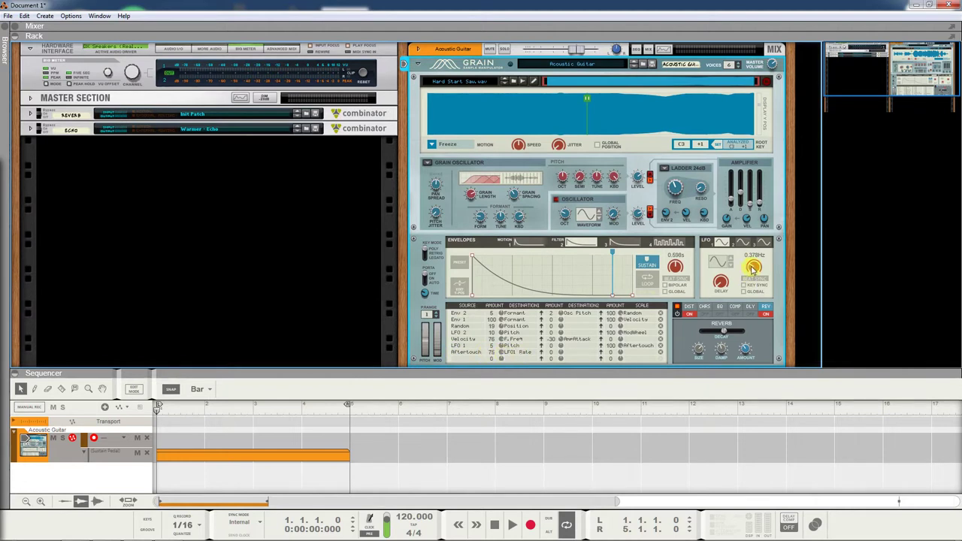
{"action": "left_click", "coordinate": [502, 356], "text": "ctrl"}
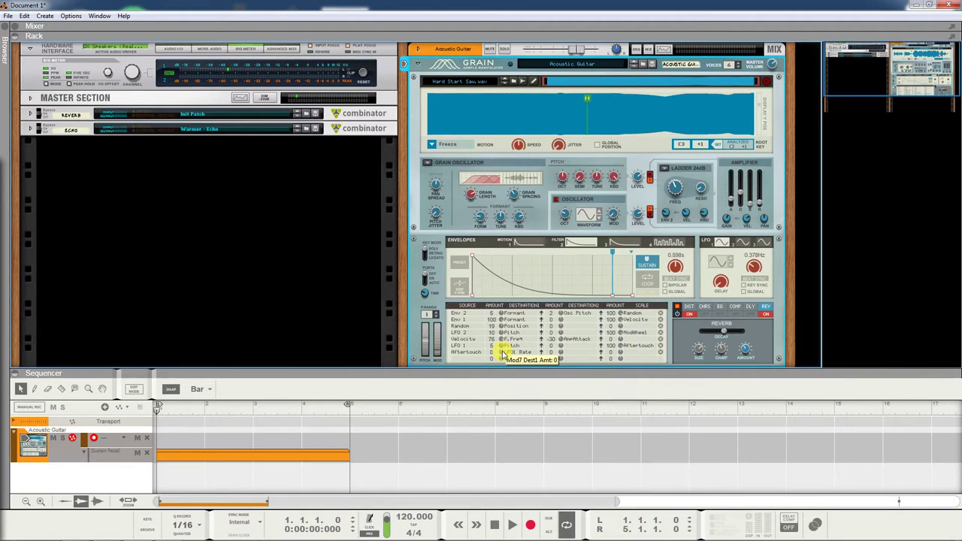
Raise the Aftertouch-to-LFO 1 Rate amount in the mod matrix to 75
{"action": "left_click_drag", "start_coordinate": [502, 354], "coordinate": [490, 334]}
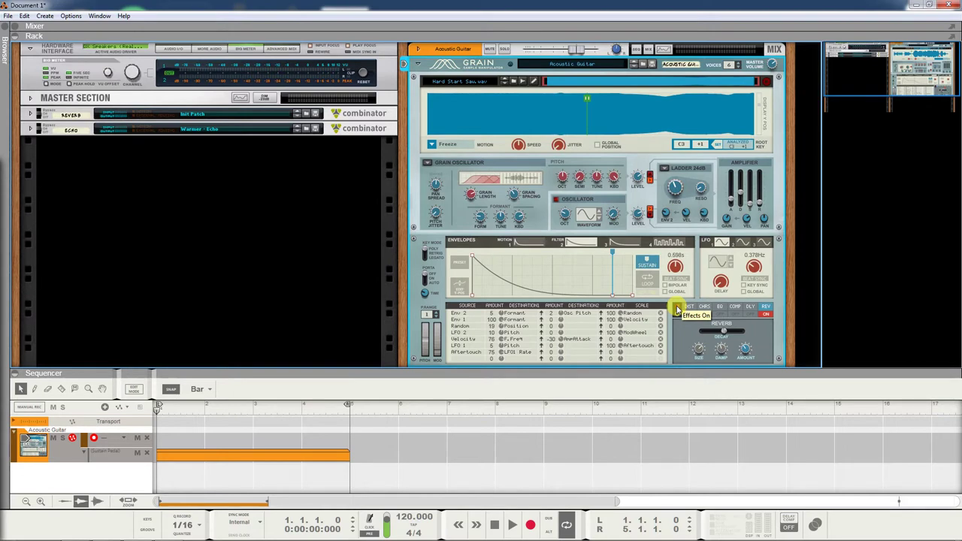
Turn on Grain's built-in effects and enable Key Sync for LFO 1
{"action": "left_click", "coordinate": [677, 308]}
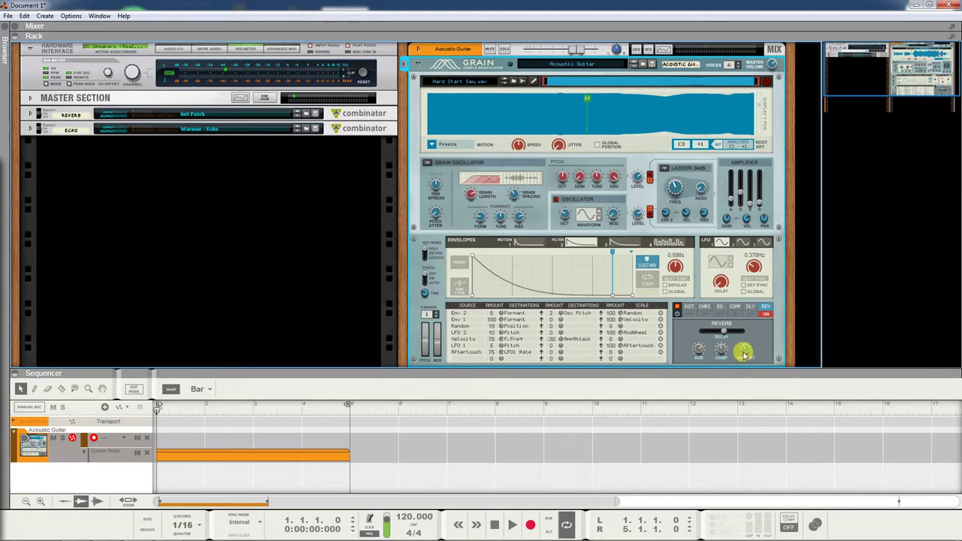
{"action": "left_click", "coordinate": [763, 290]}
Select the DLY tab to display Grain's delay controls
{"action": "left_click", "coordinate": [752, 314]}
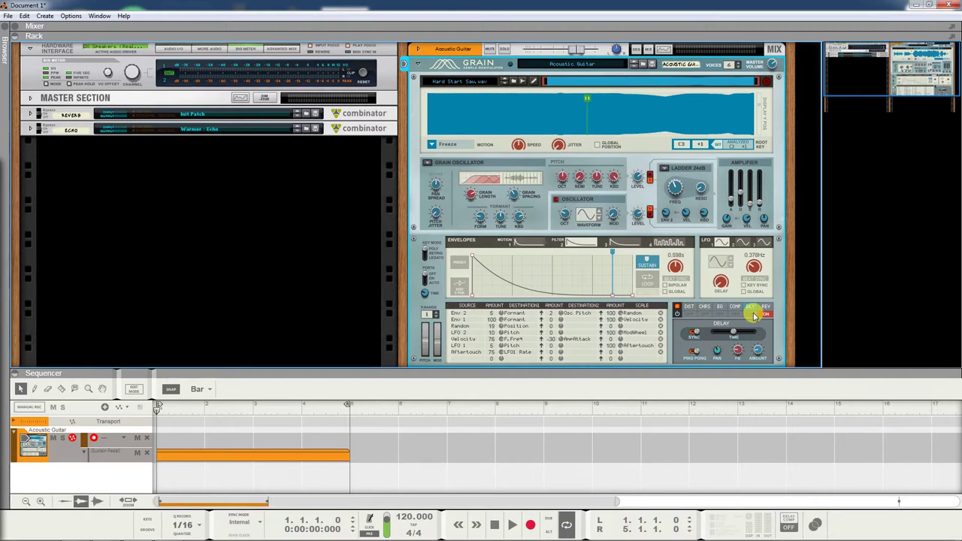
Reselect the DLY tab so Grain's delay controls stay displayed
{"action": "left_click", "coordinate": [751, 314]}
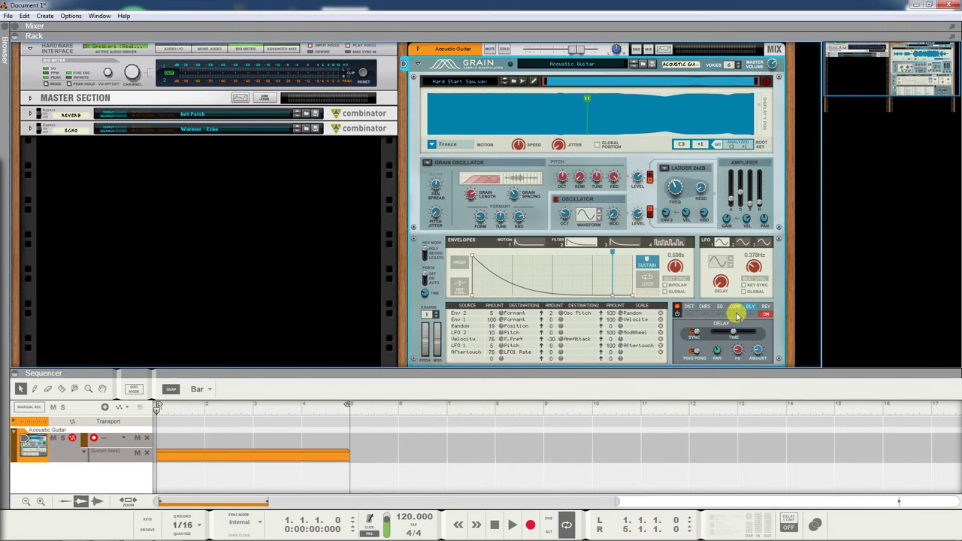
Enable Grain's EQ and lower its frequency to about 107.2 Hz
{"action": "left_click", "coordinate": [720, 308]}
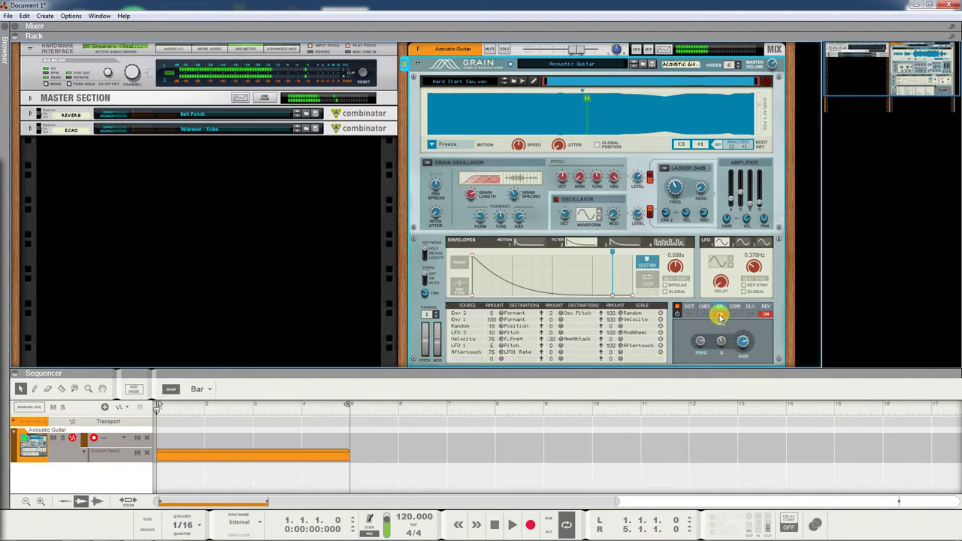
{"action": "left_click", "coordinate": [720, 317]}
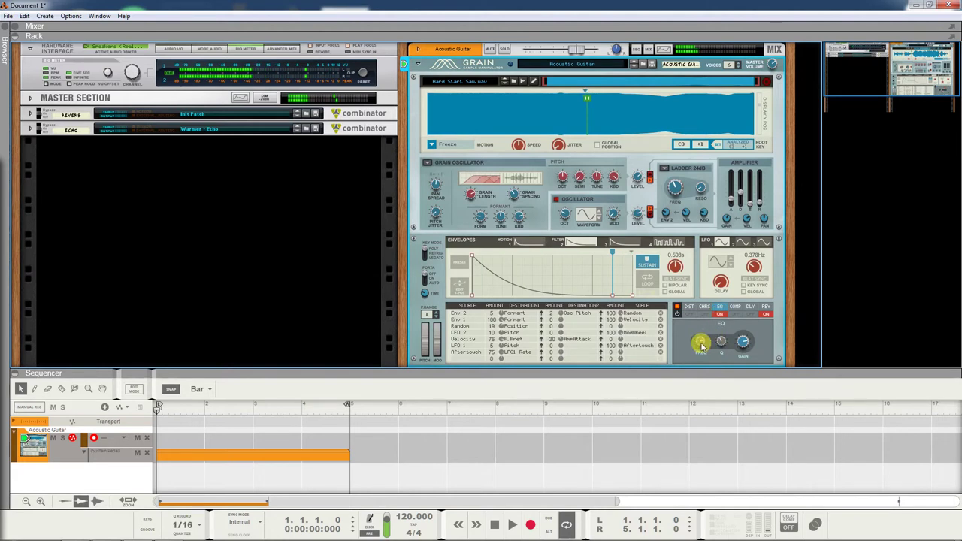
{"action": "mouse_move", "coordinate": [707, 374]}
{"action": "left_mouse_down"}
{"action": "mouse_move", "coordinate": [712, 434]}
{"action": "mouse_move", "coordinate": [711, 419]}
{"action": "left_mouse_up"}
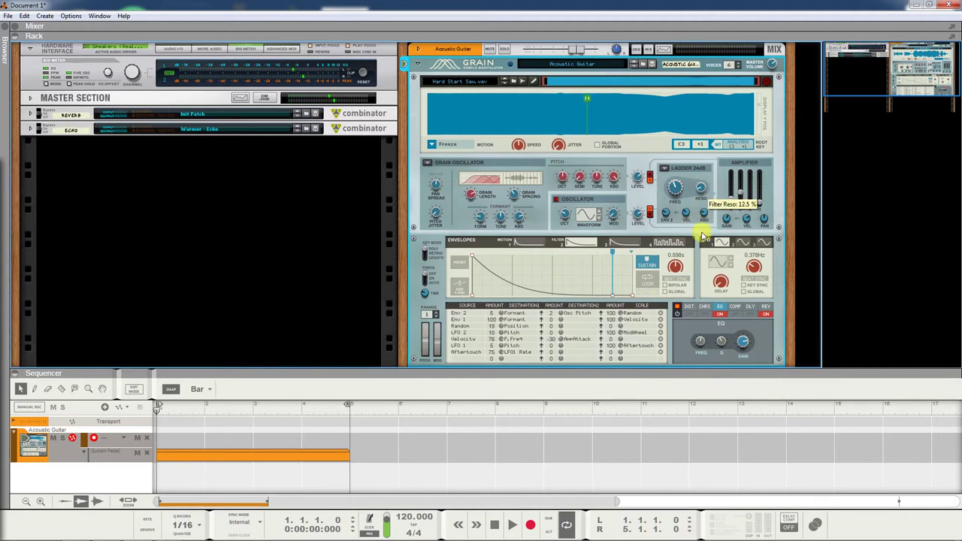
Return to the EQ tab and switch the EQ off
{"action": "left_click", "coordinate": [721, 314]}
{"action": "left_click", "coordinate": [720, 314]}
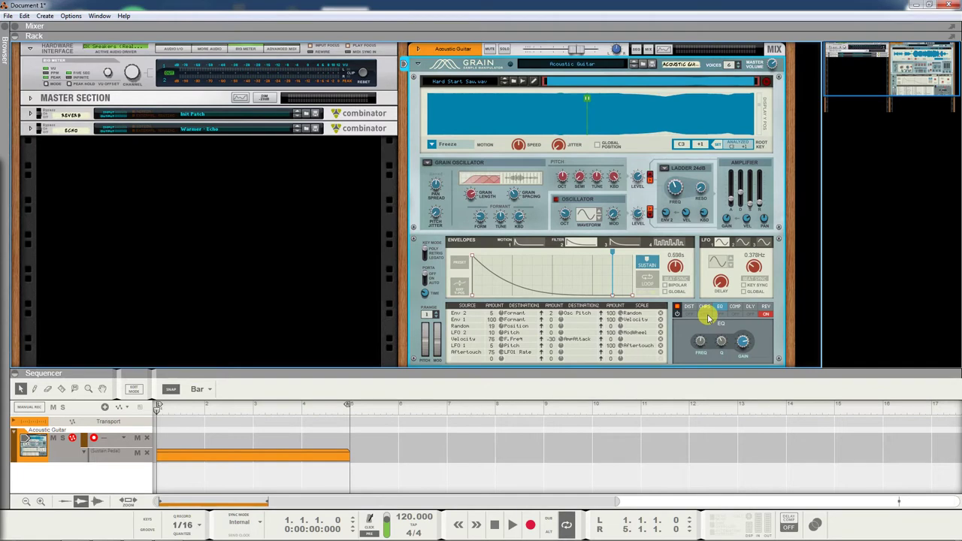
Display the CHRS tab's chorus modulation settings in Grain
{"action": "left_click", "coordinate": [706, 314]}
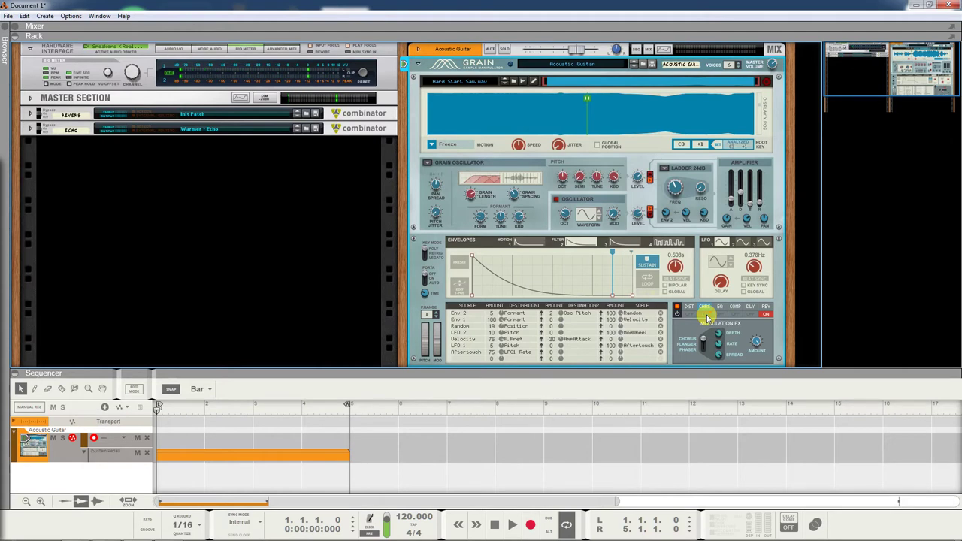
Add Tube distortion with drive 12.5%, tone about 82% and amount about 49%
{"action": "left_click", "coordinate": [691, 313]}
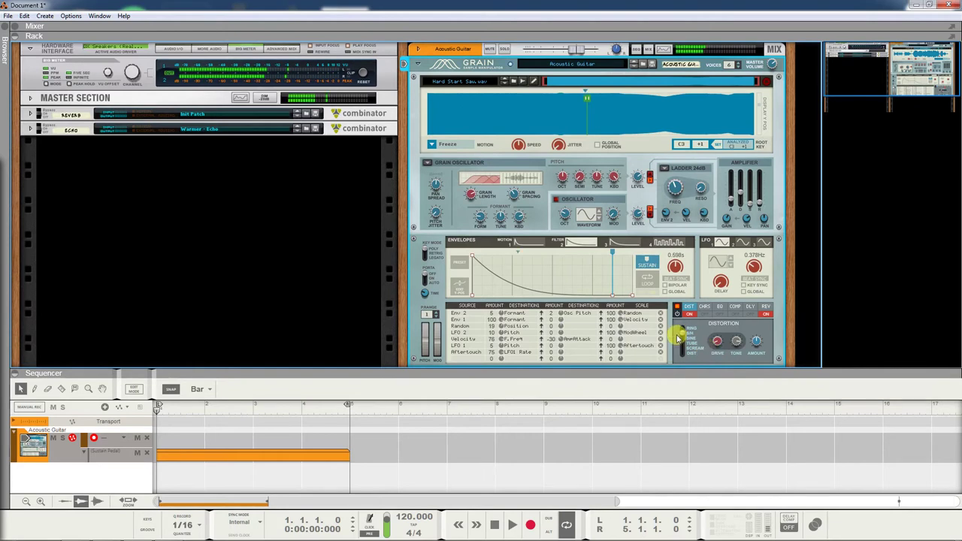
{"action": "mouse_move", "coordinate": [689, 328]}
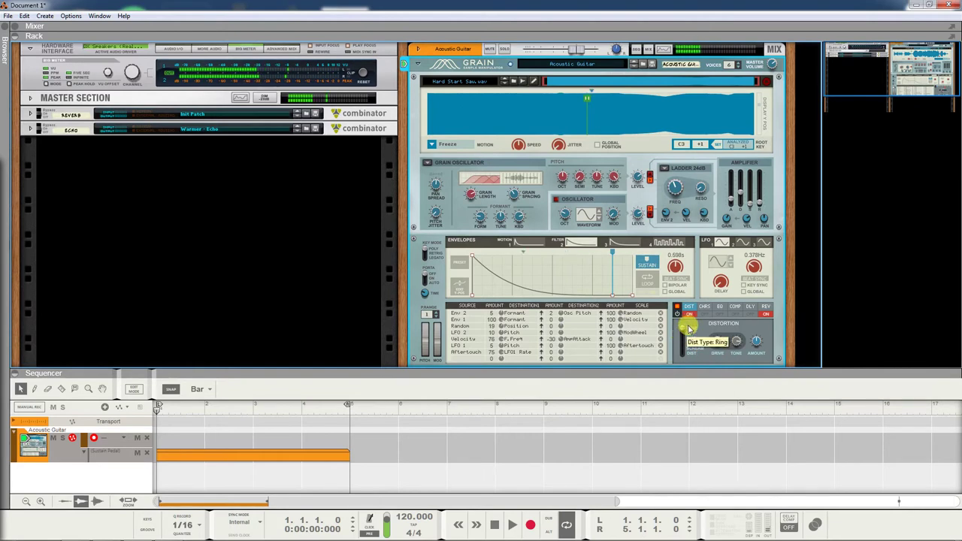
{"action": "left_click_drag", "start_coordinate": [688, 325], "coordinate": [688, 365]}
{"action": "left_click_drag", "start_coordinate": [690, 355], "coordinate": [699, 342]}
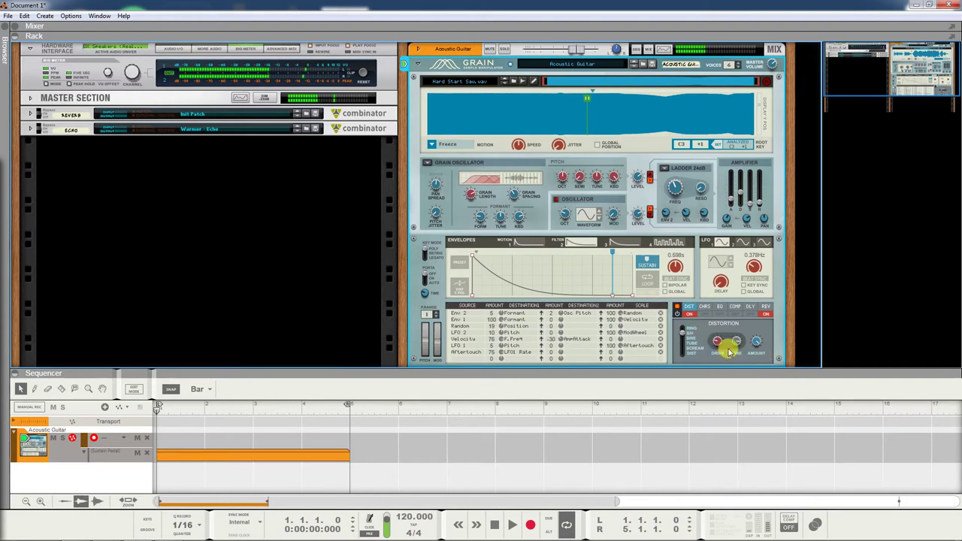
{"action": "left_click_drag", "start_coordinate": [718, 344], "coordinate": [721, 353]}
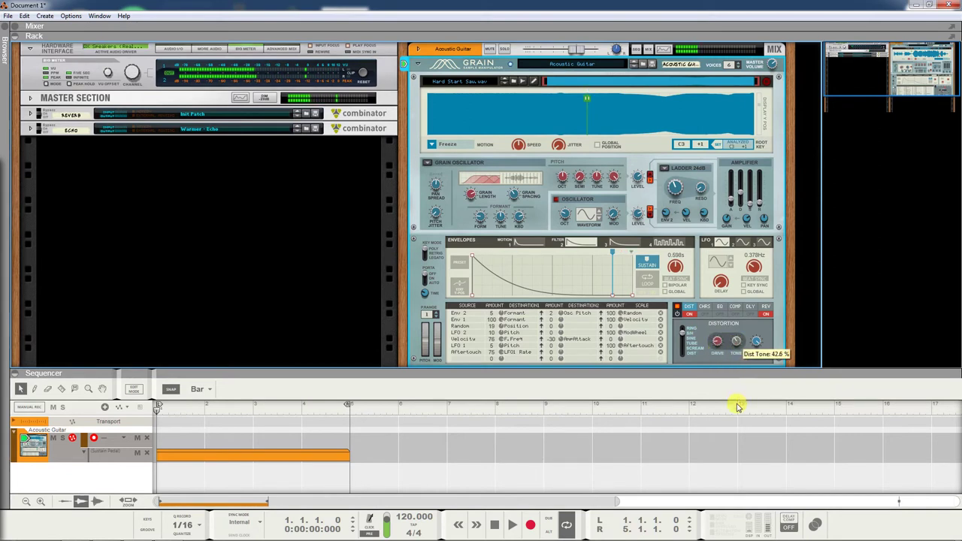
{"action": "mouse_move", "coordinate": [736, 341]}
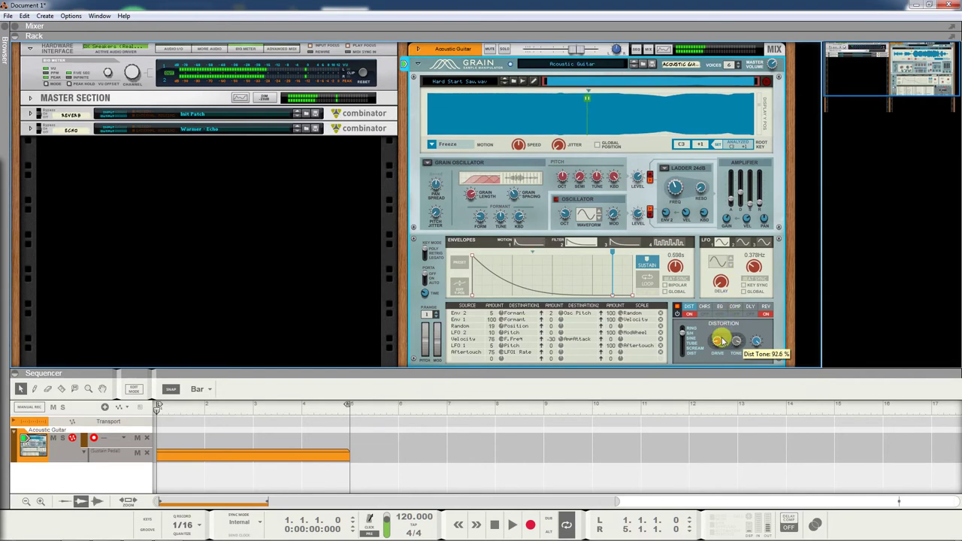
{"action": "left_click_drag", "start_coordinate": [737, 341], "coordinate": [720, 349]}
{"action": "left_click_drag", "start_coordinate": [755, 342], "coordinate": [759, 408]}
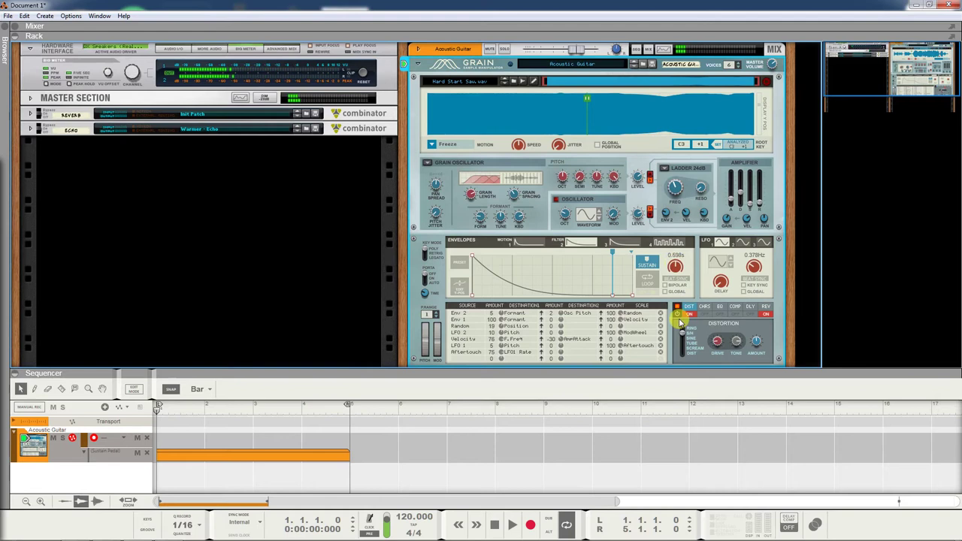
Bypass the distortion with the DIST ON button
{"action": "left_click", "coordinate": [690, 314]}
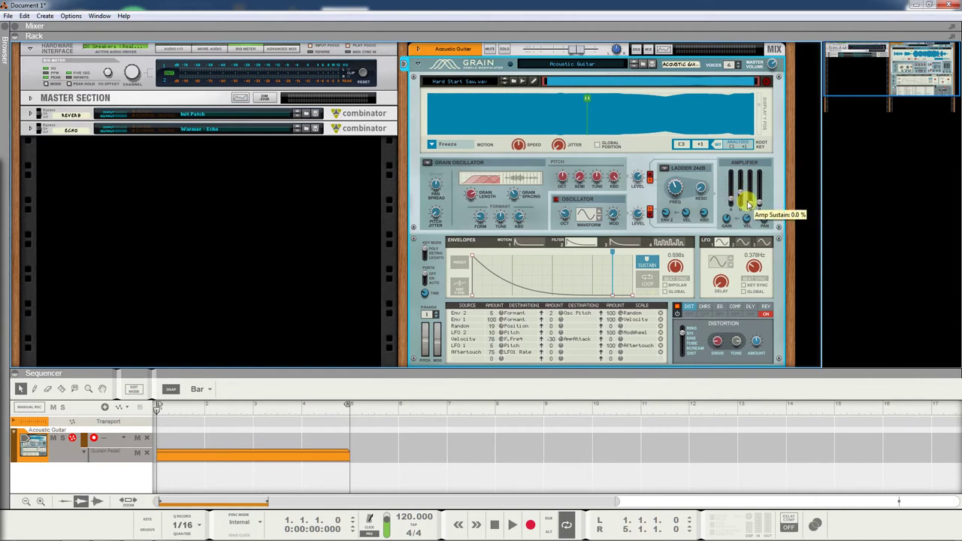
{"action": "mouse_move", "coordinate": [748, 205]}
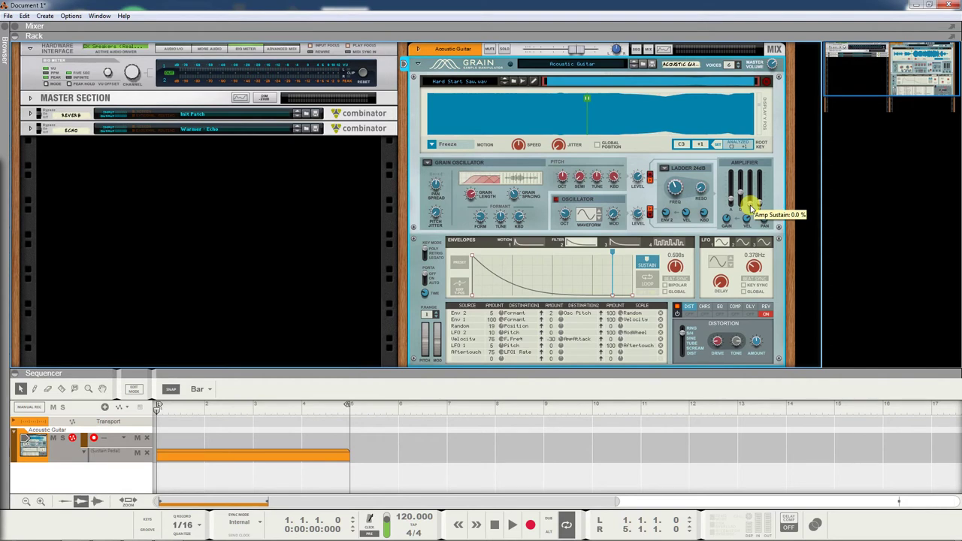
Push the Amp envelope sustain to full, then pull it back to about a third
{"action": "left_click_drag", "start_coordinate": [750, 204], "coordinate": [755, 161]}
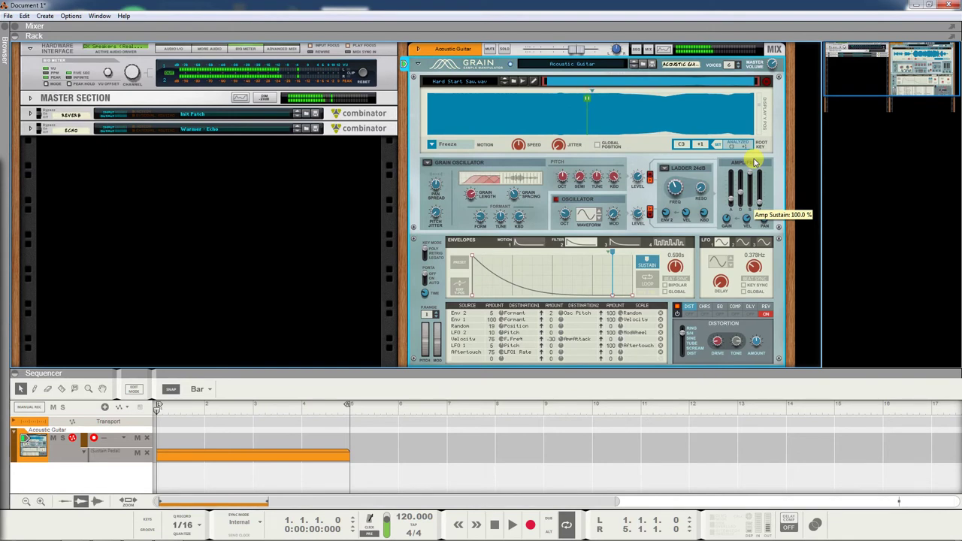
{"action": "left_click_drag", "start_coordinate": [755, 161], "coordinate": [755, 204]}
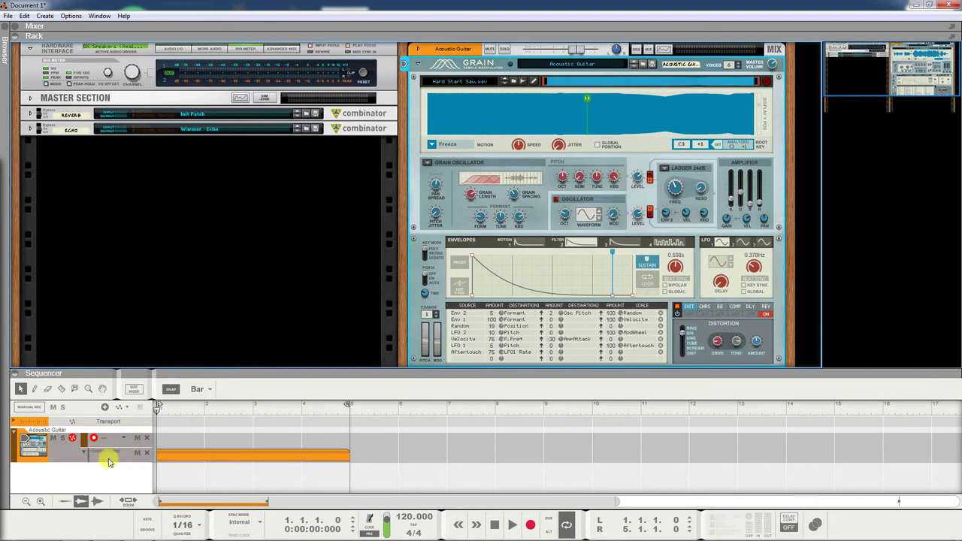
Inspect the Sustain Pedal automation clip, then play the four-bar loop
{"action": "left_click", "coordinate": [128, 407]}
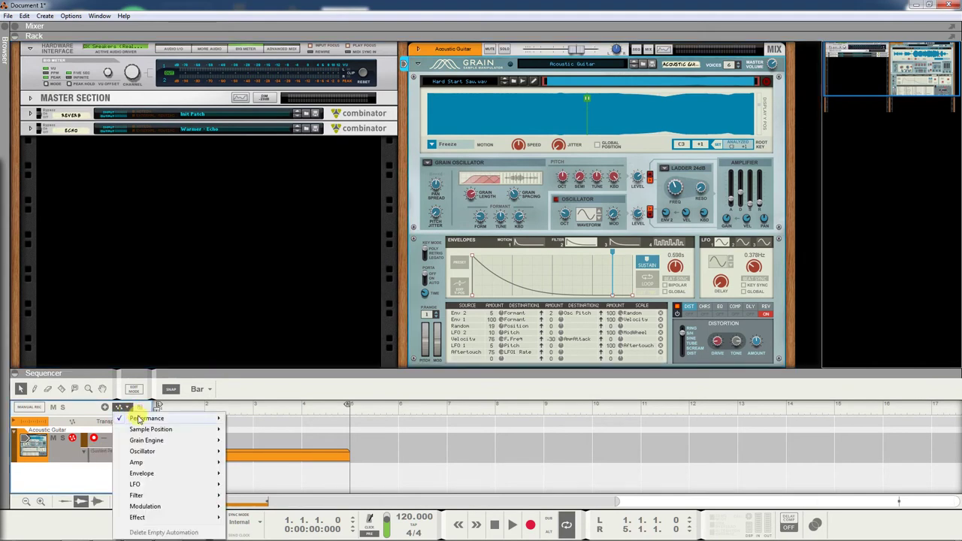
{"action": "mouse_move", "coordinate": [150, 418]}
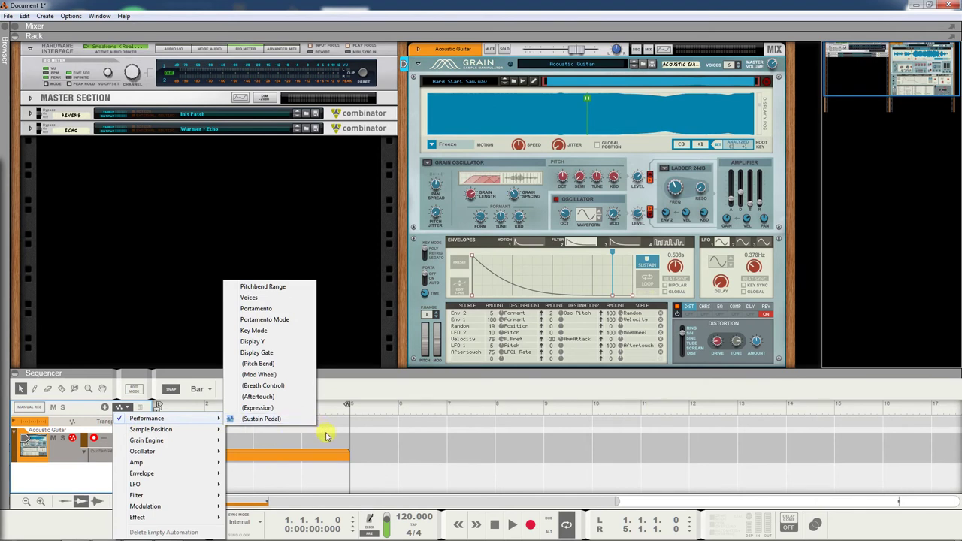
{"action": "left_click", "coordinate": [385, 440]}
{"action": "double_click", "coordinate": [295, 451]}
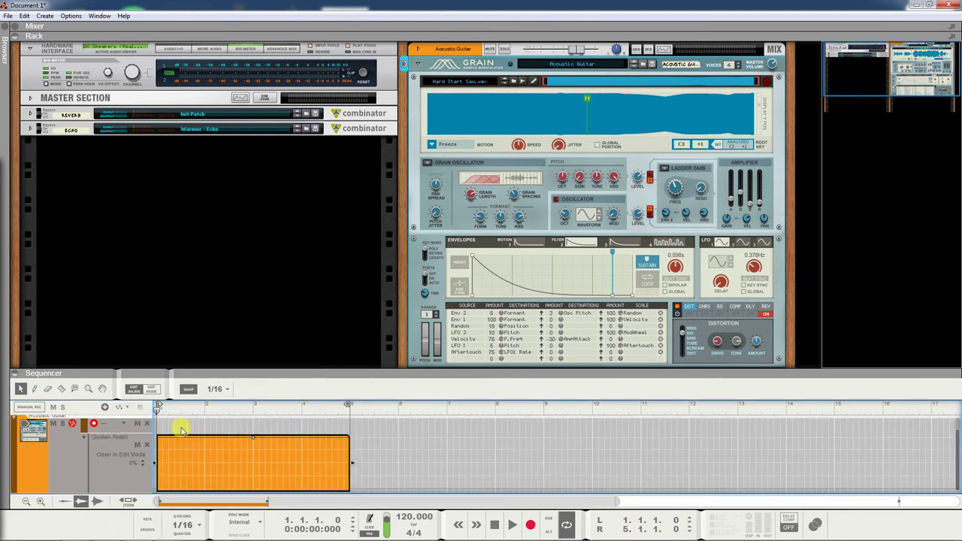
{"action": "key", "text": "ctrl+e"}
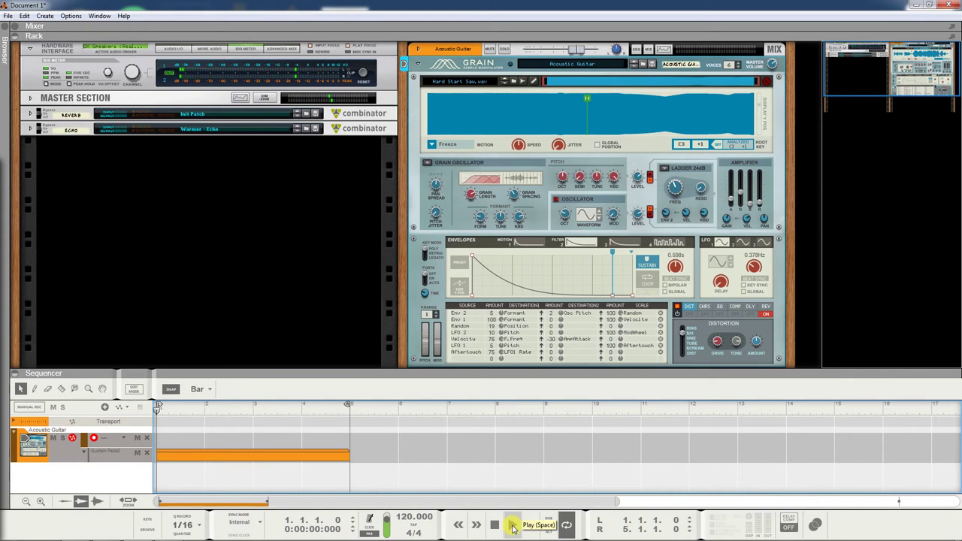
{"action": "left_click", "coordinate": [514, 528]}
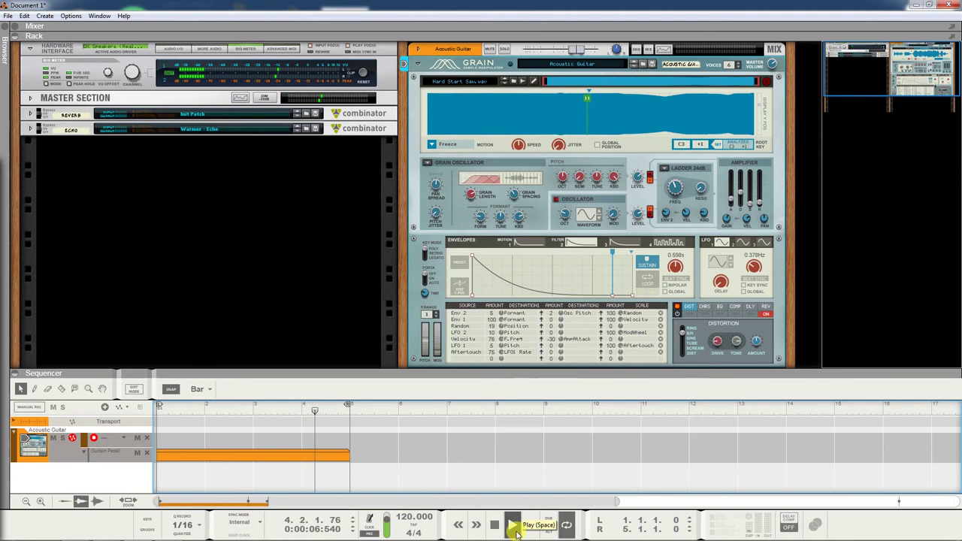
Stop guitar playback in bar 4 and nudge one Grain Amplifier envelope fader slightly
{"action": "left_click", "coordinate": [493, 525]}
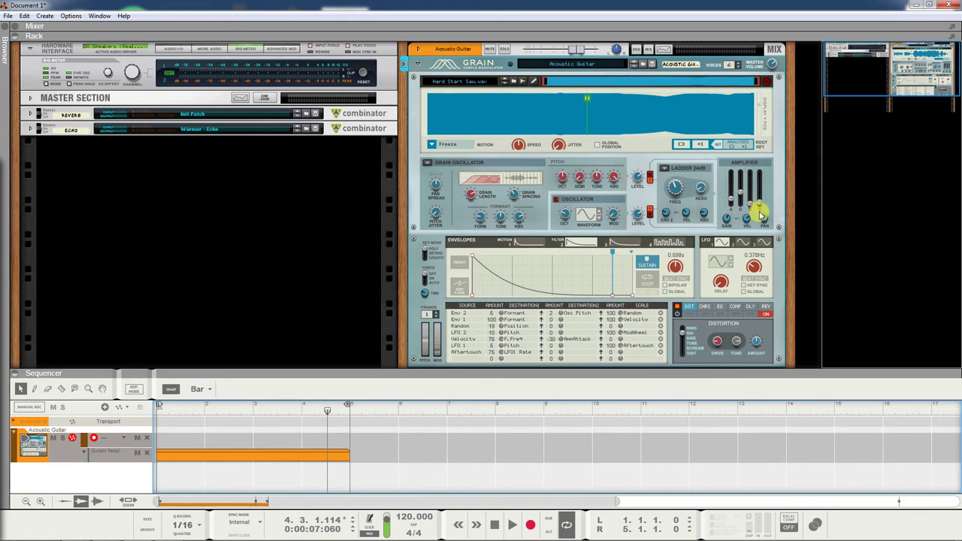
{"action": "left_click_drag", "start_coordinate": [747, 191], "coordinate": [741, 195]}
Add Sustain Pedal points at 4.3.4.0 (100%) and 4.4.2.0 (0%), then exit clip editing
{"action": "double_click", "coordinate": [285, 455]}
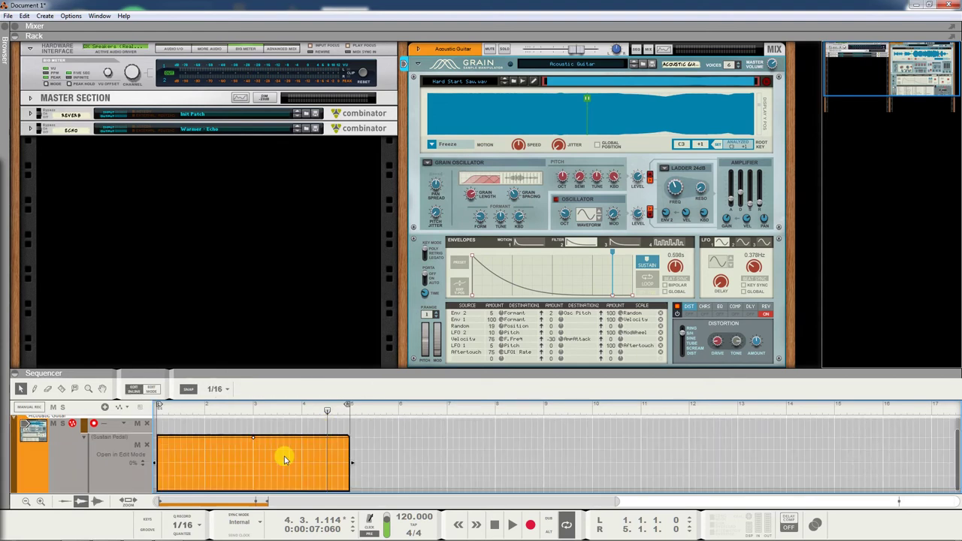
{"action": "left_click", "coordinate": [335, 439]}
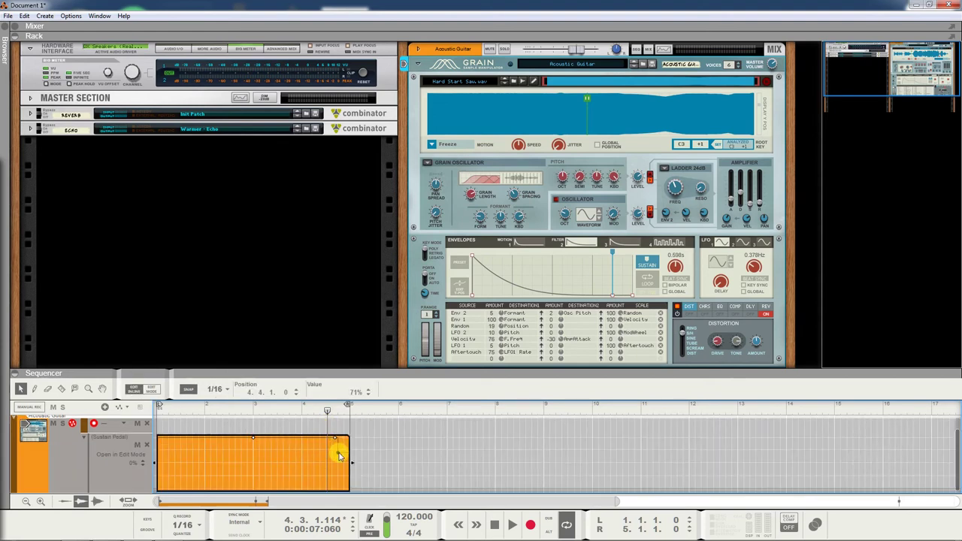
{"action": "left_click", "coordinate": [340, 487]}
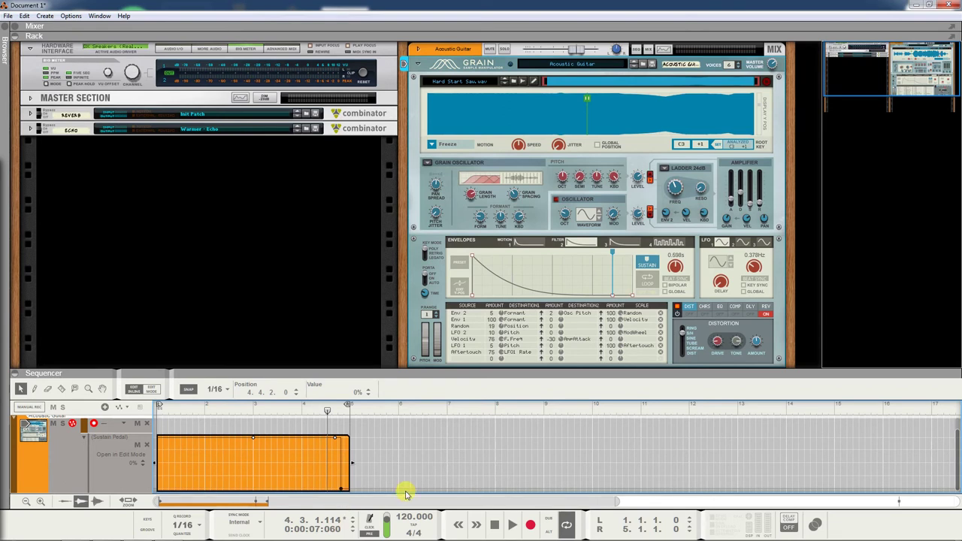
{"action": "double_click", "coordinate": [361, 430]}
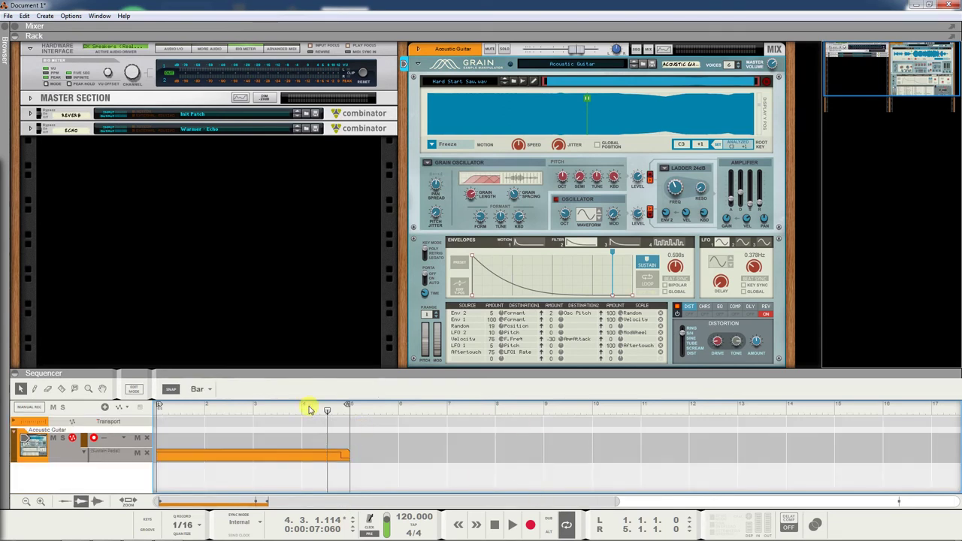
Play the song from the start to hear the pedal release, stopping around bar 3
{"action": "key", "text": "Home"}
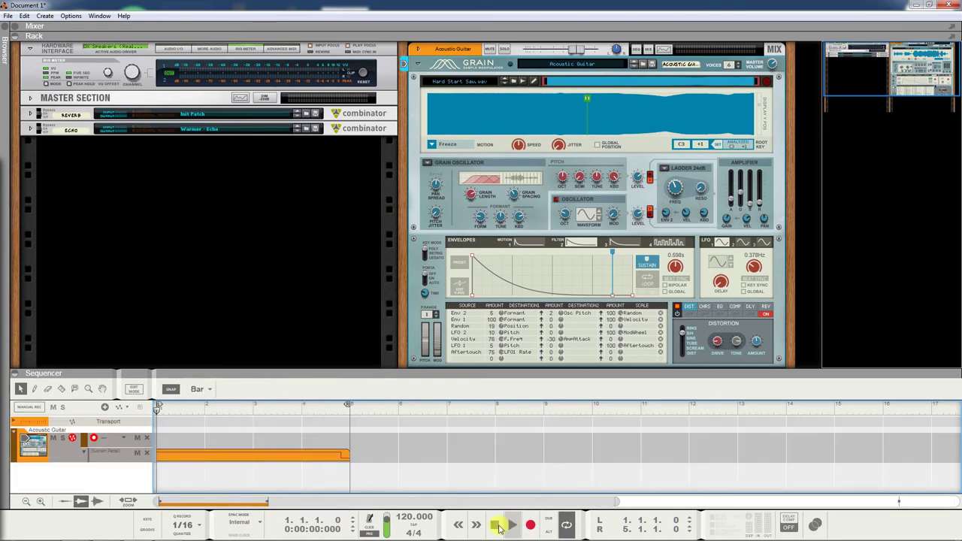
{"action": "left_click", "coordinate": [512, 530]}
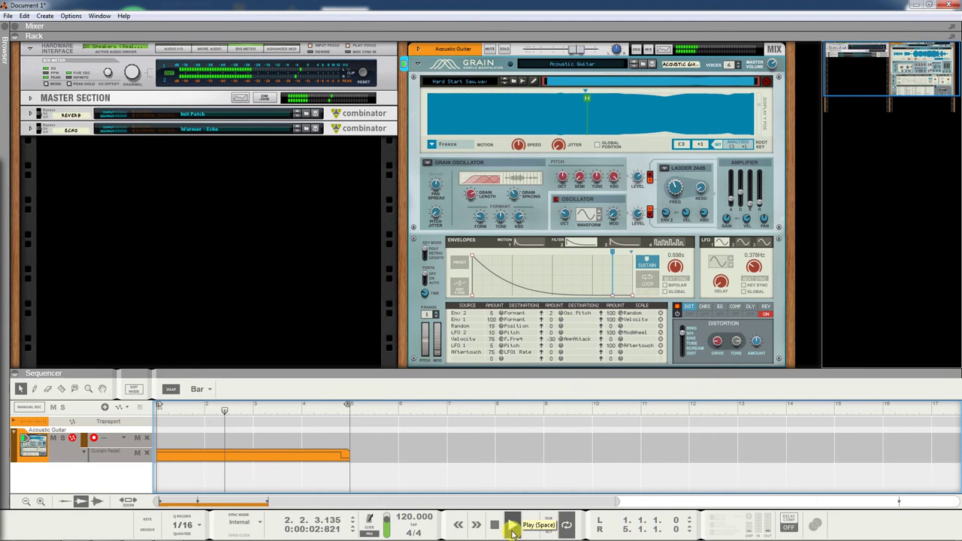
{"action": "left_click", "coordinate": [498, 523]}
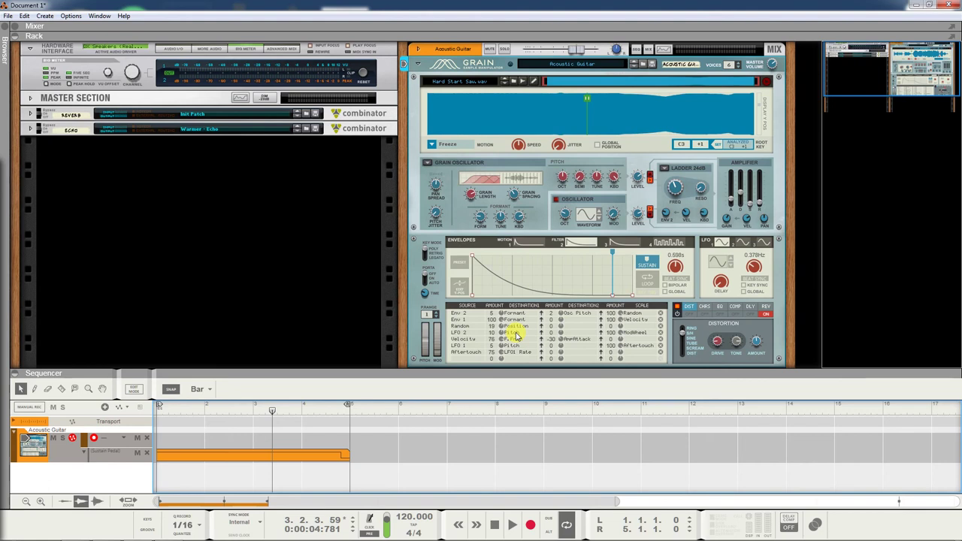
View Grain's stepped fourth envelope, then switch back to the Filter envelope curve
{"action": "left_click", "coordinate": [675, 243]}
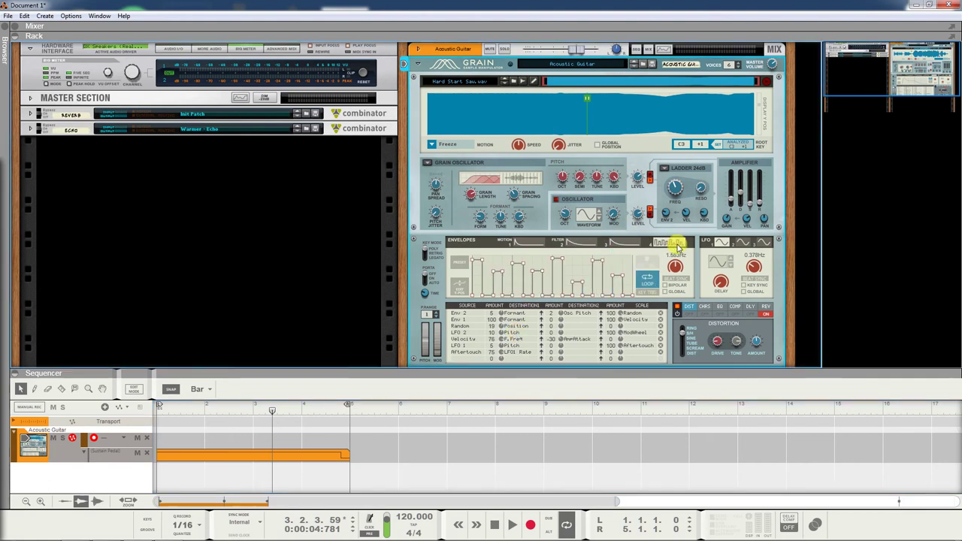
{"action": "left_click", "coordinate": [576, 242]}
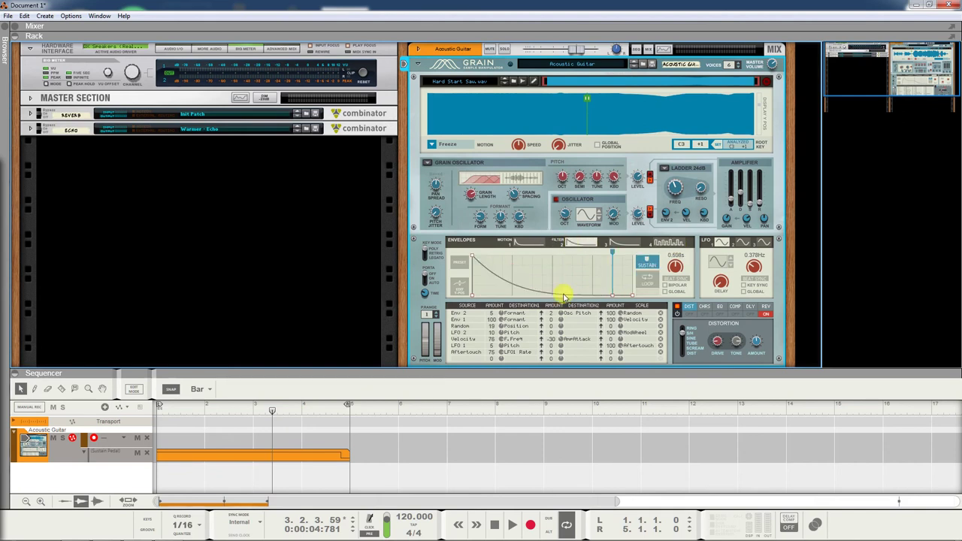